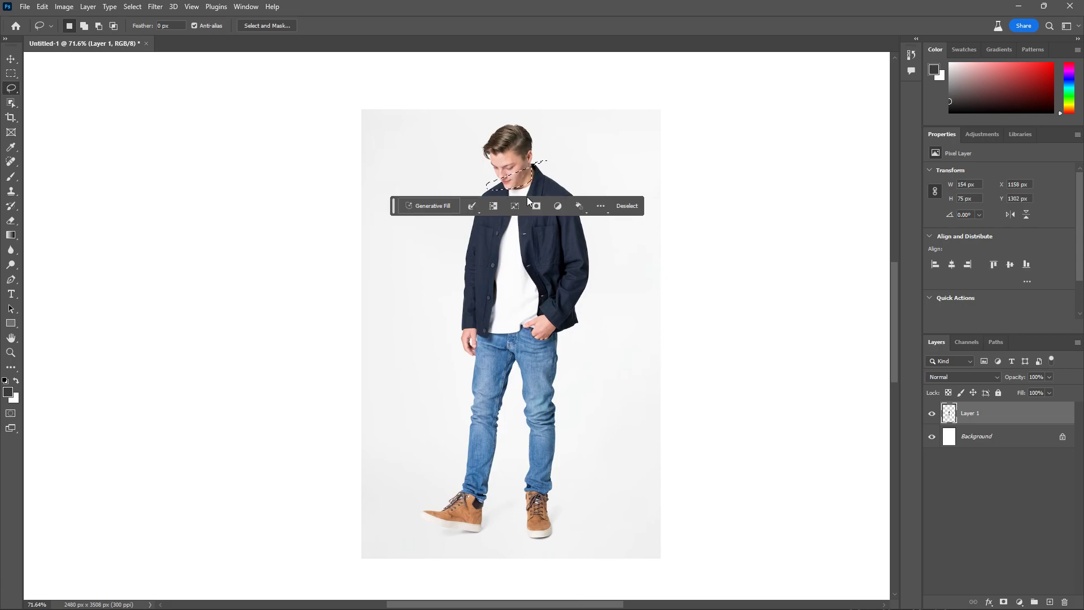
Lasso the man's jacket and run Generative Fill with the prompt 'formal shirt'
mouse_move(490, 337)
mouse_down()
mouse_move(443, 366)
mouse_move(489, 180)
mouse_move(490, 341)
mouse_up()
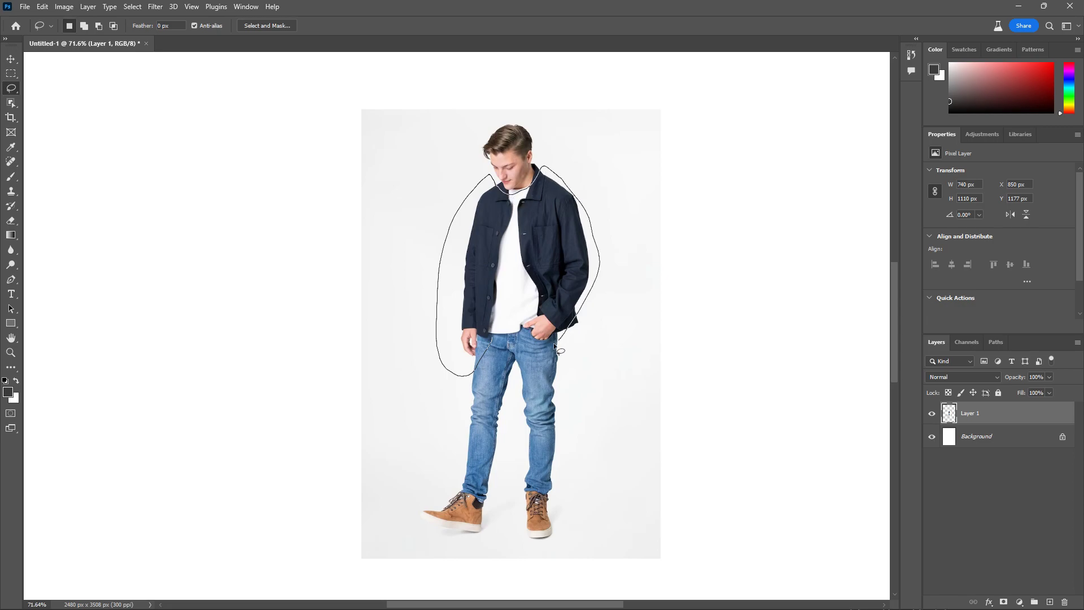
click(430, 391)
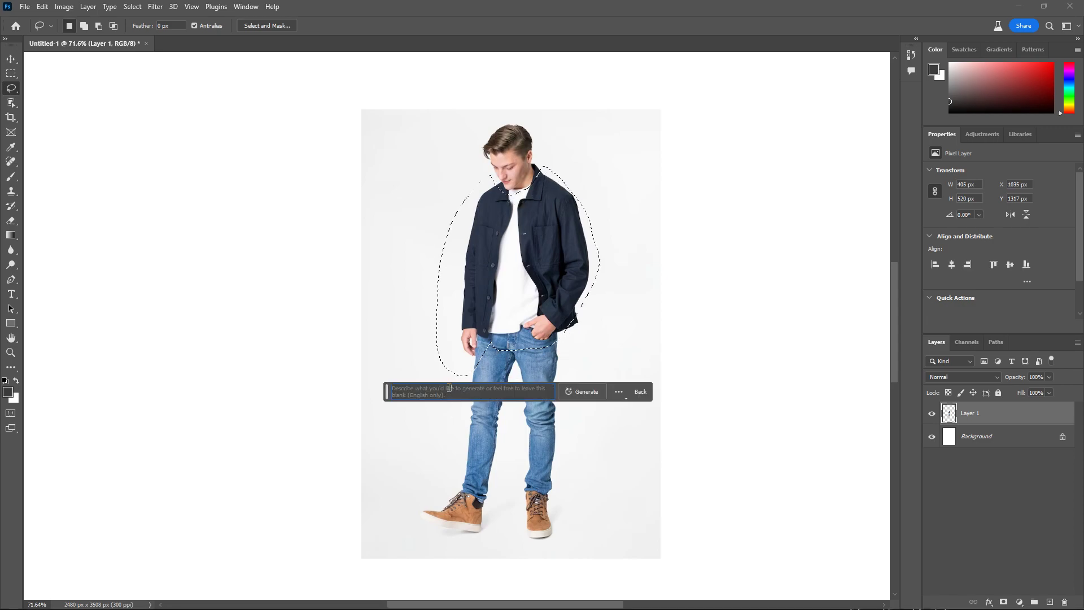
text(formal shir)
key(Return)
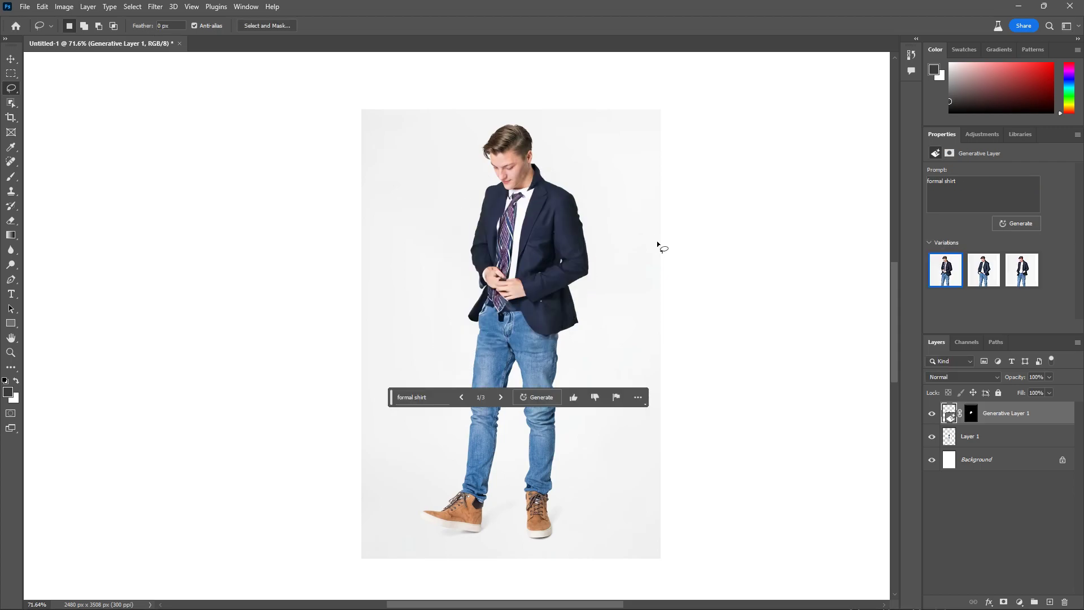
Compare the three variations and keep the first, a blazer with striped tie
mouse_move(1022, 269)
click(987, 282)
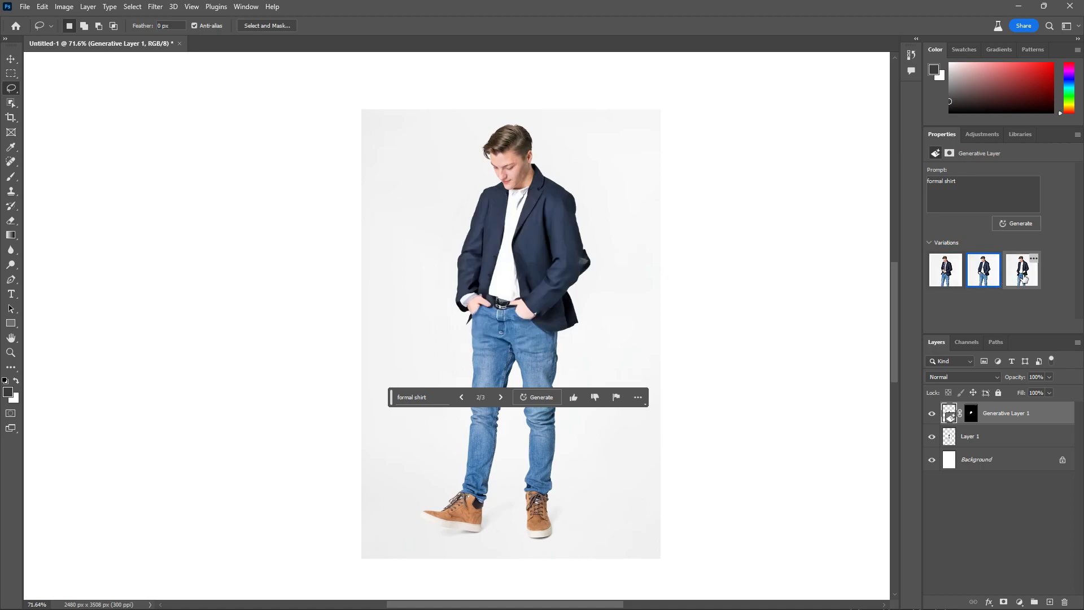
click(1025, 278)
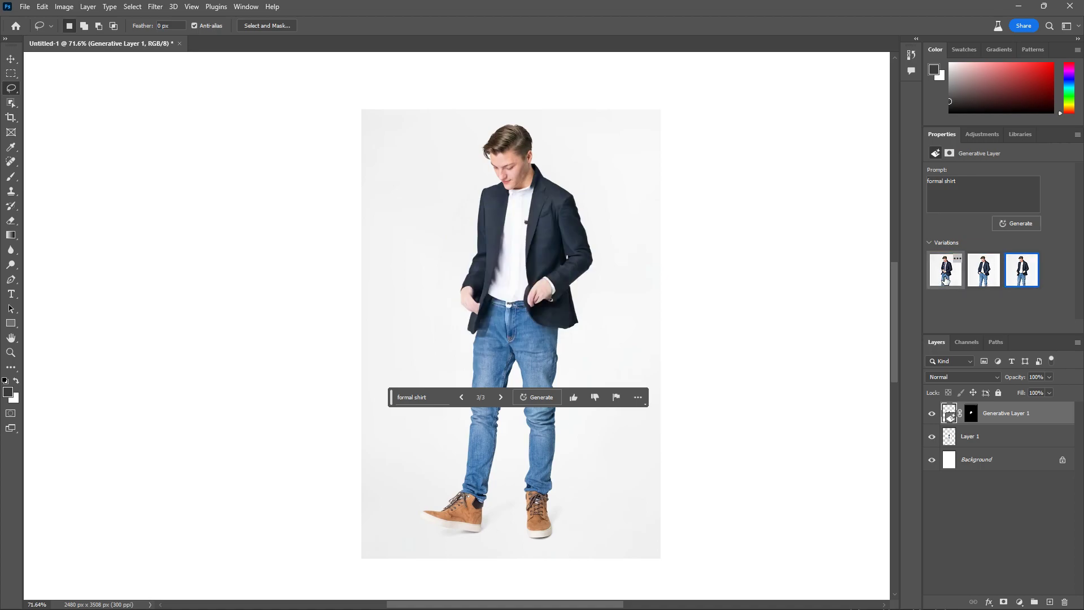
click(949, 278)
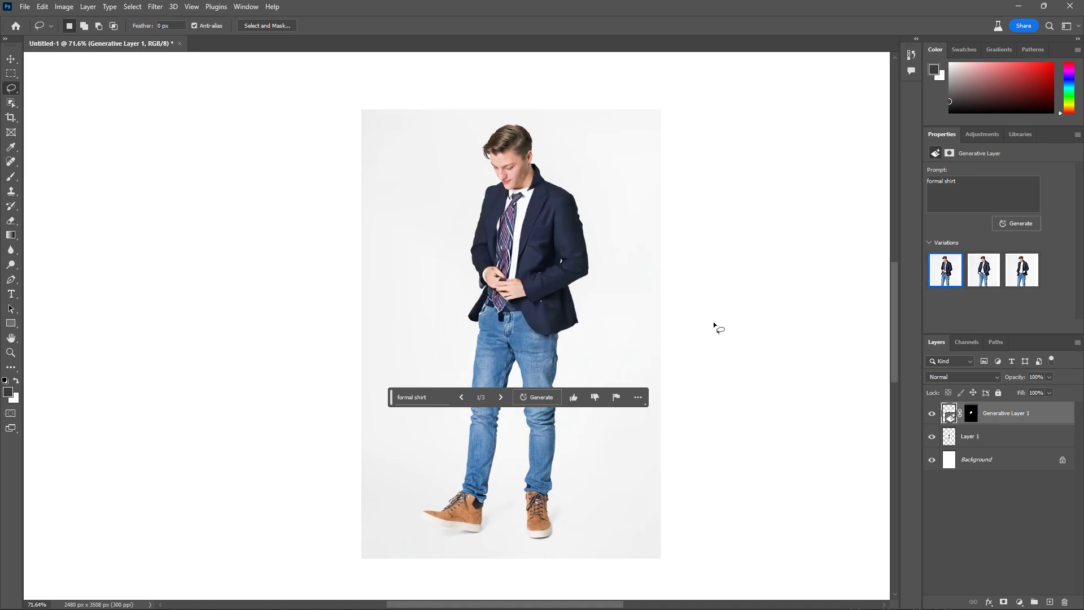
Undo the formal outfit and jacket selection with Ctrl+Z, then zoom in slightly
key(ctrl+z)
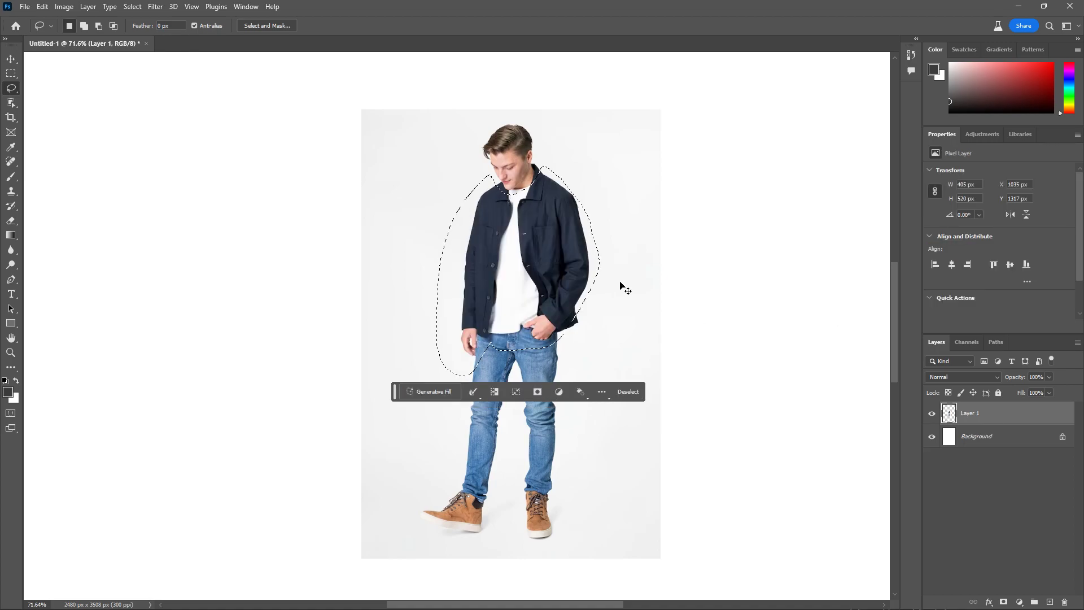
key(ctrl+z)
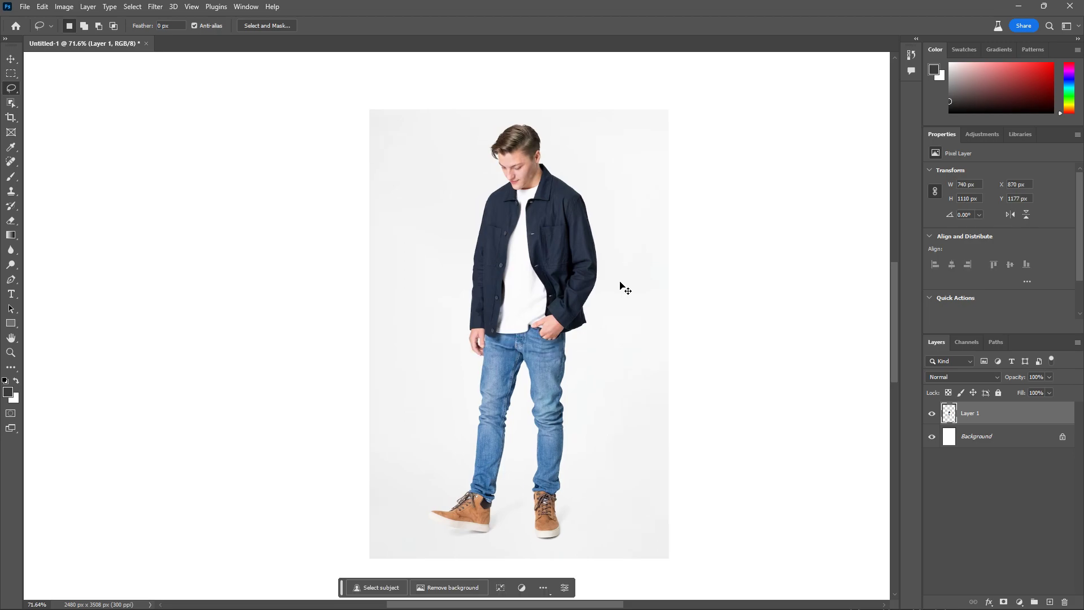
key(ctrl+z)
scroll(587, 297, up, 1)
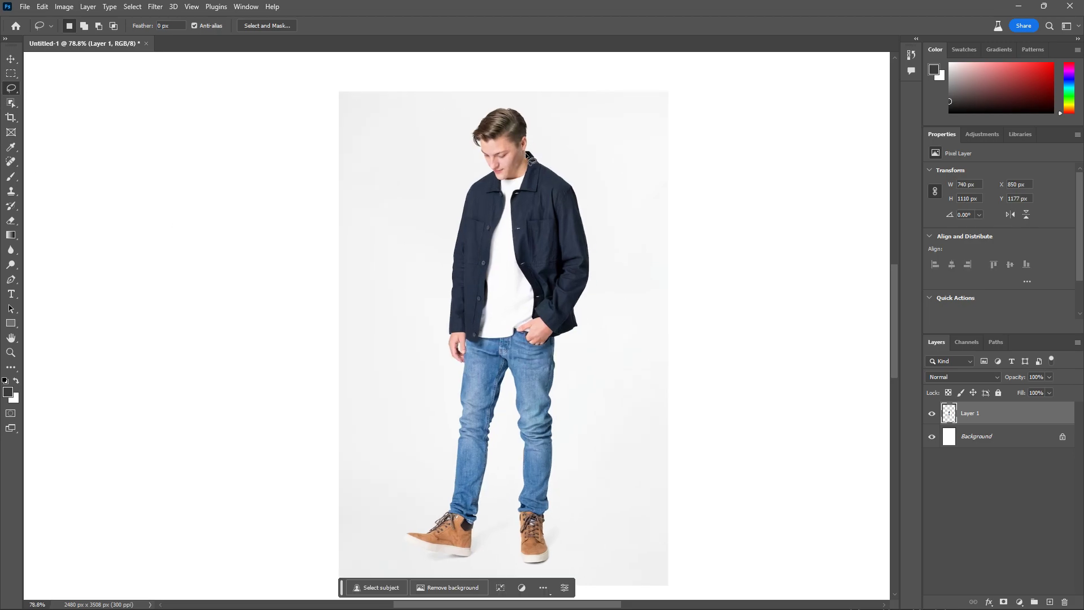
Lasso a new selection around the original dark jacket and upper torso
drag(525, 153, 522, 152)
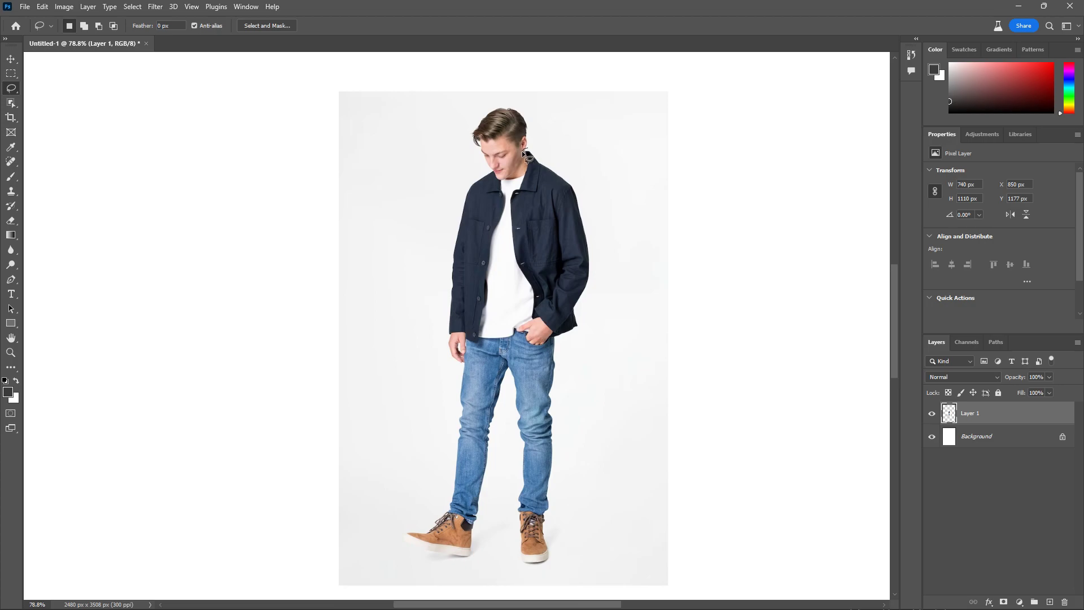
drag(537, 199, 533, 185)
mouse_move(426, 321)
mouse_down()
mouse_move(550, 353)
mouse_move(526, 169)
mouse_move(497, 188)
mouse_move(442, 326)
mouse_move(425, 326)
mouse_up()
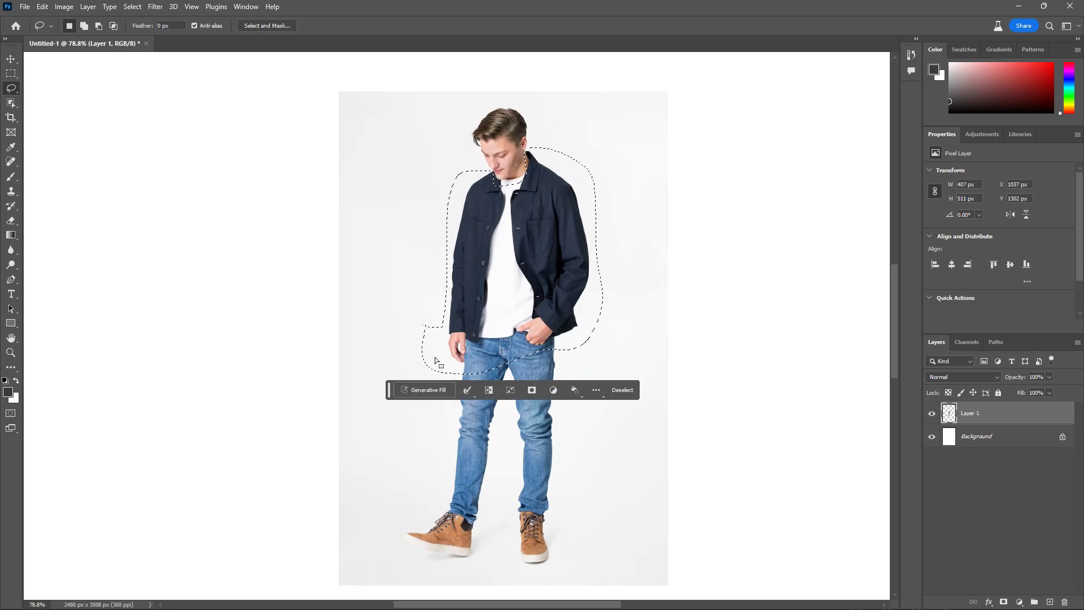
Generate 'military shirt' in the jacket area and show the third, camouflage variation
click(428, 390)
text(mil)
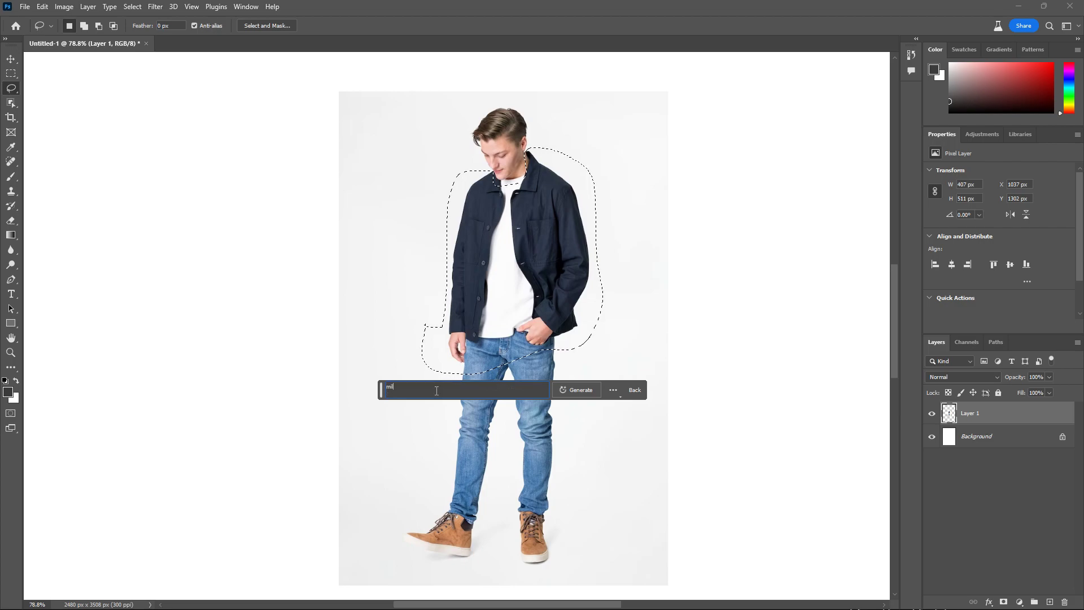
text(it)
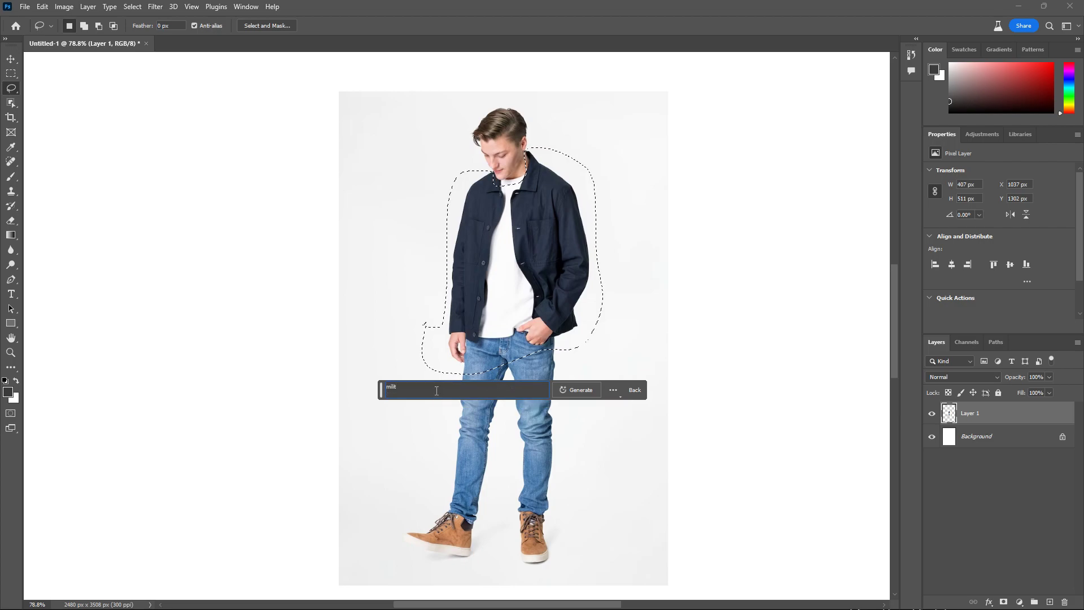
text(ary shir)
key(Return)
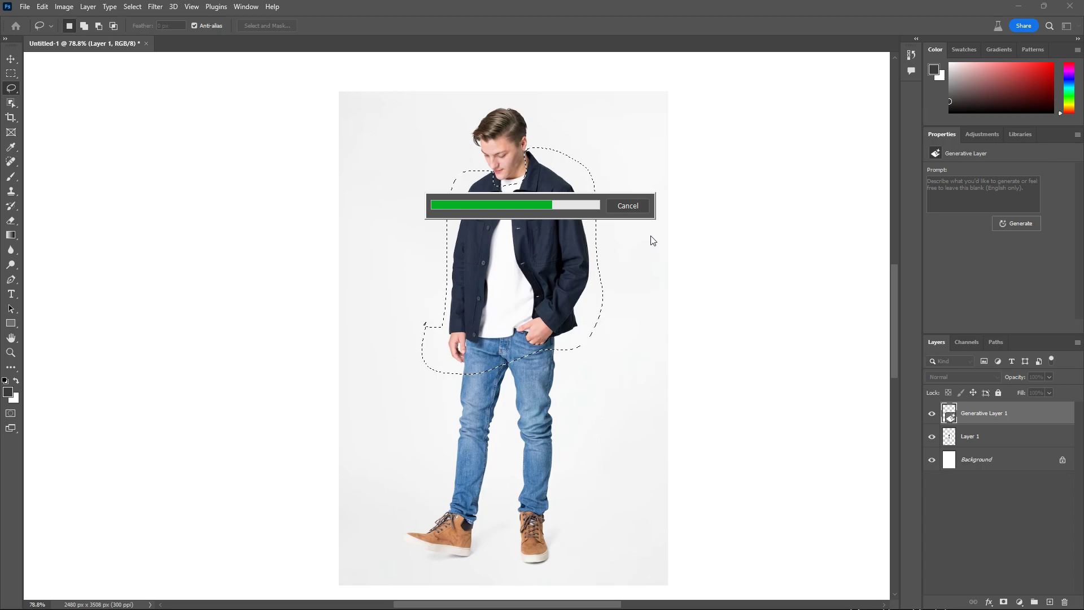
click(983, 270)
click(1015, 282)
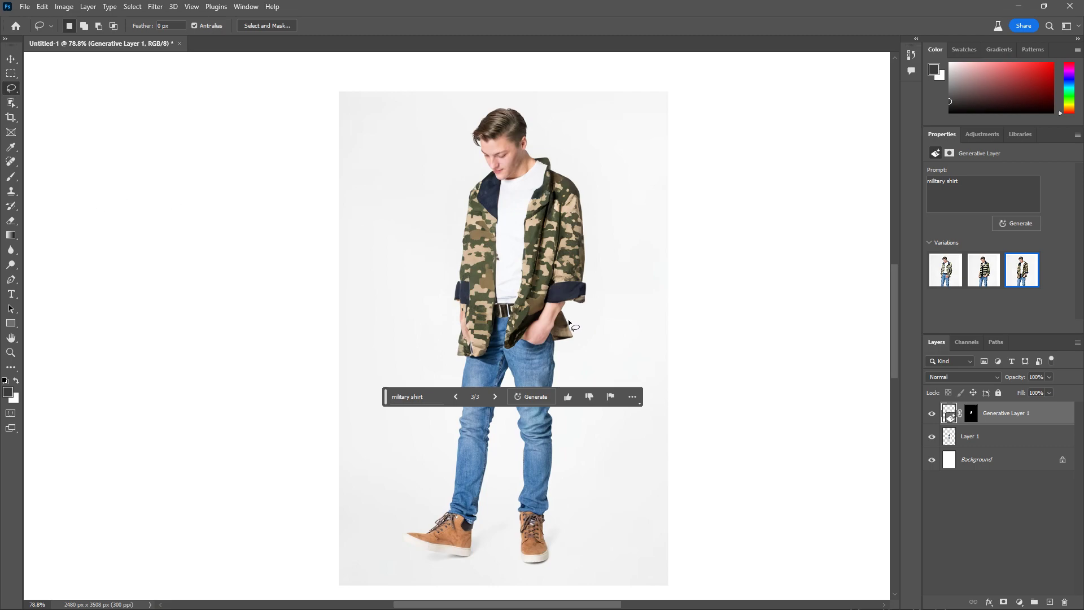
Preview the striped second 'military shirt' variation for comparison
click(983, 271)
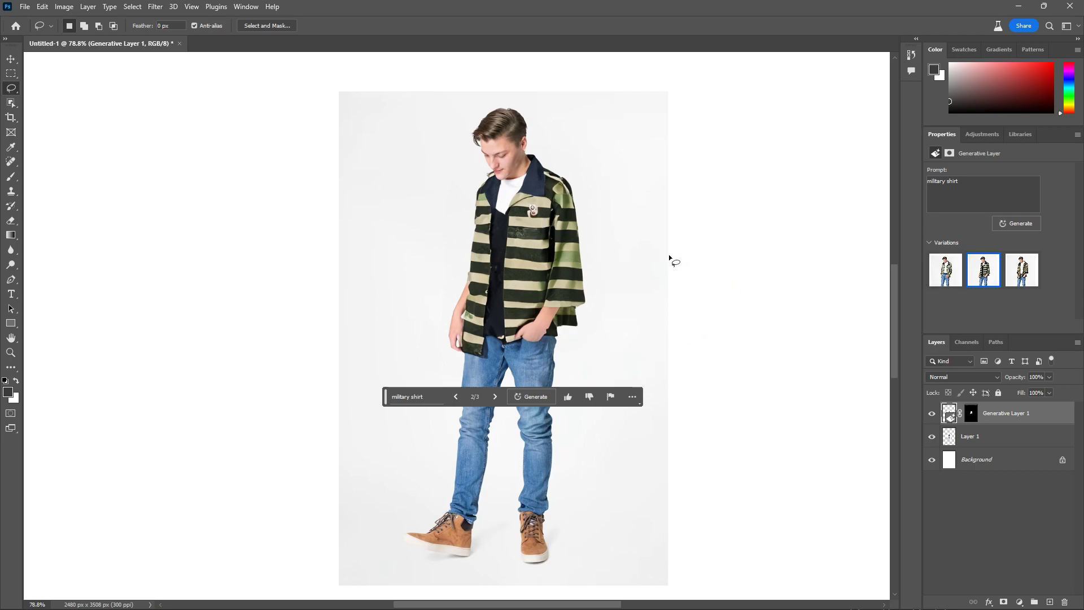
scroll(582, 347, up, 1)
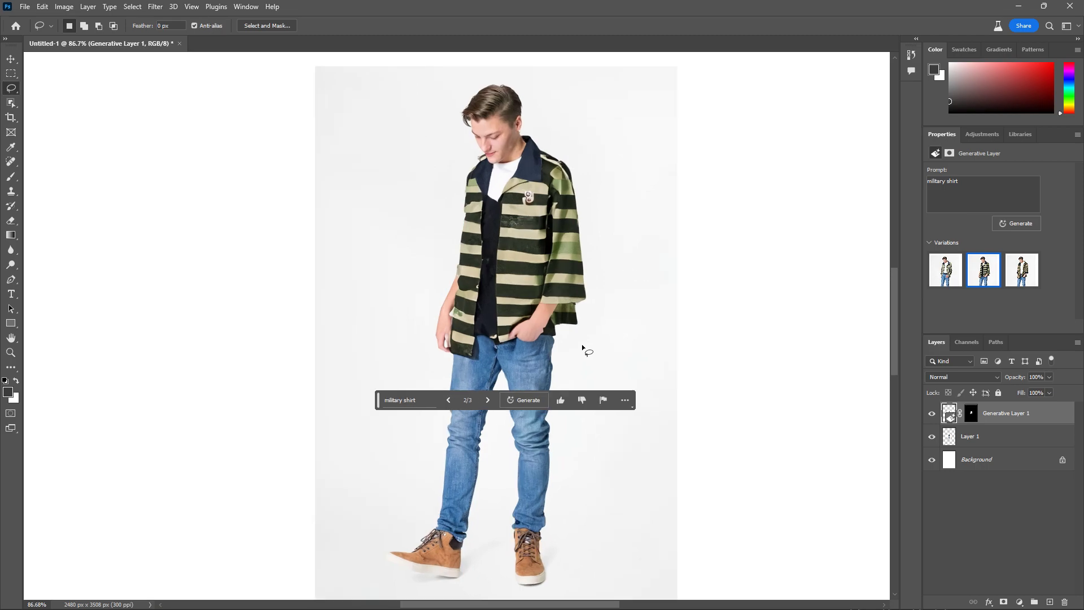
scroll(582, 347, down, 1)
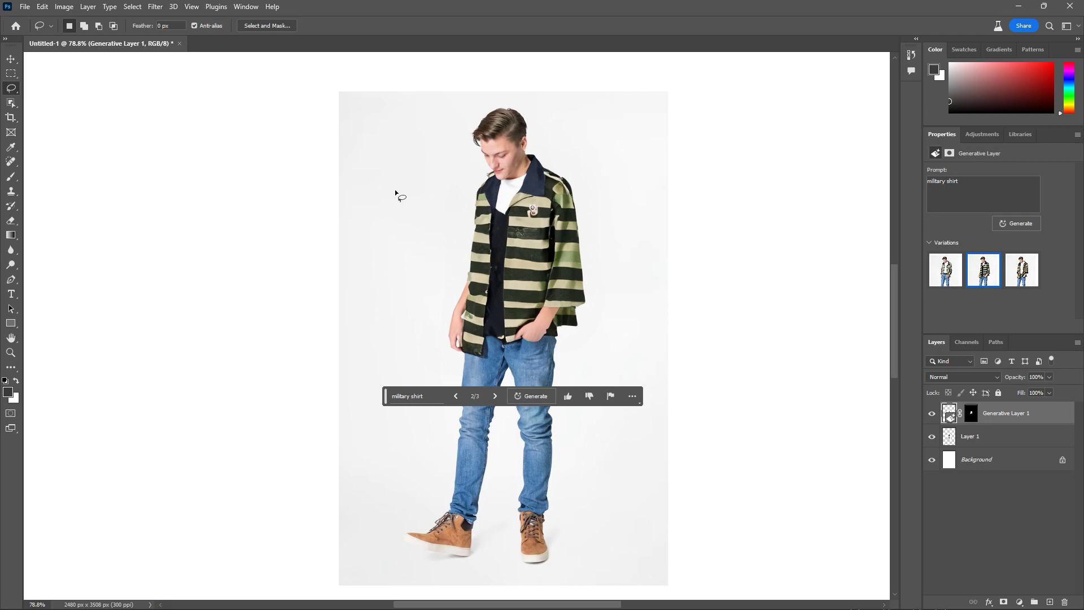
Switch to the Move tool with auto-select, then return to the Lasso tool
key(v)
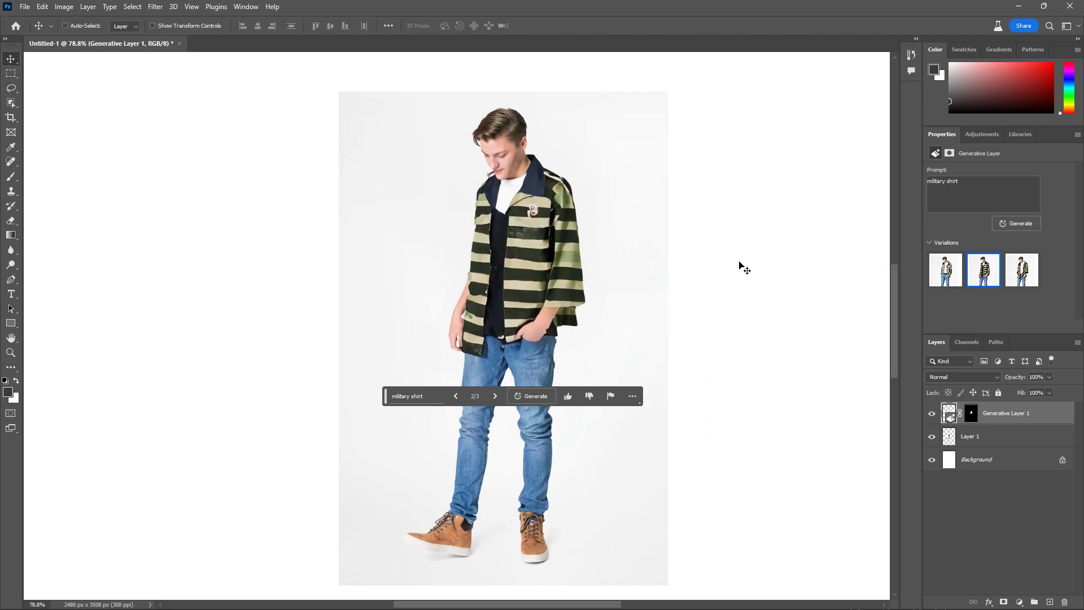
key(ctrl)
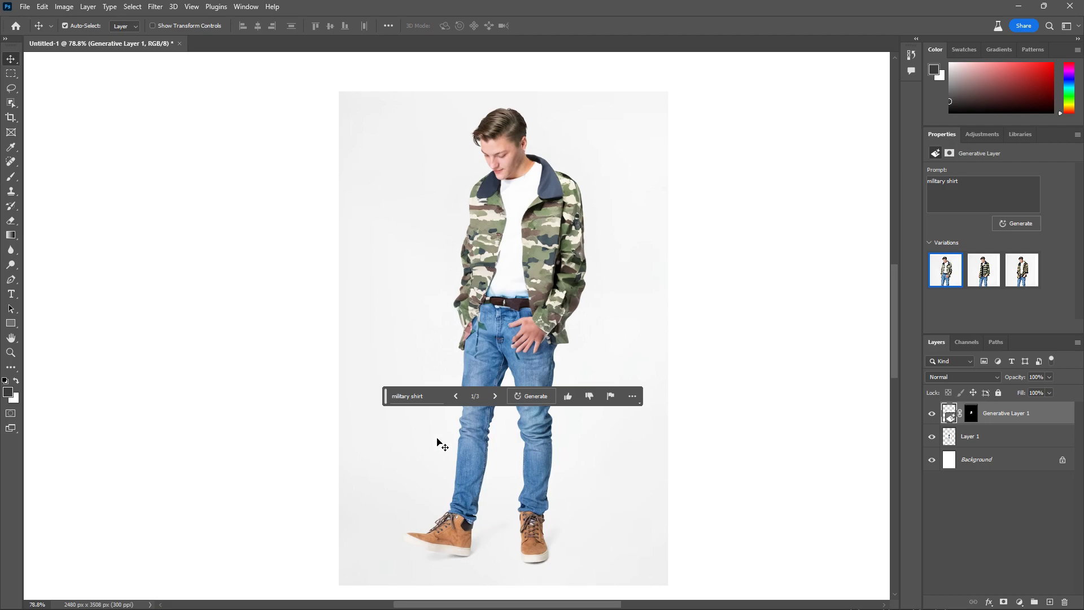
click(11, 87)
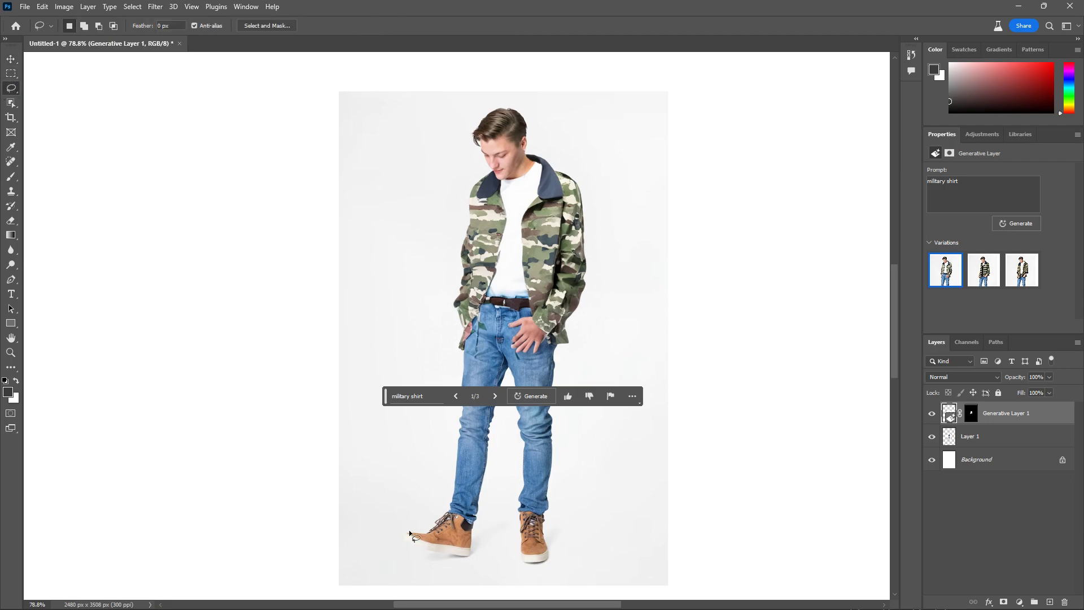
Lasso both shoes, generate 'formal shoes', view the third variation, then remove it
drag(466, 500, 470, 500)
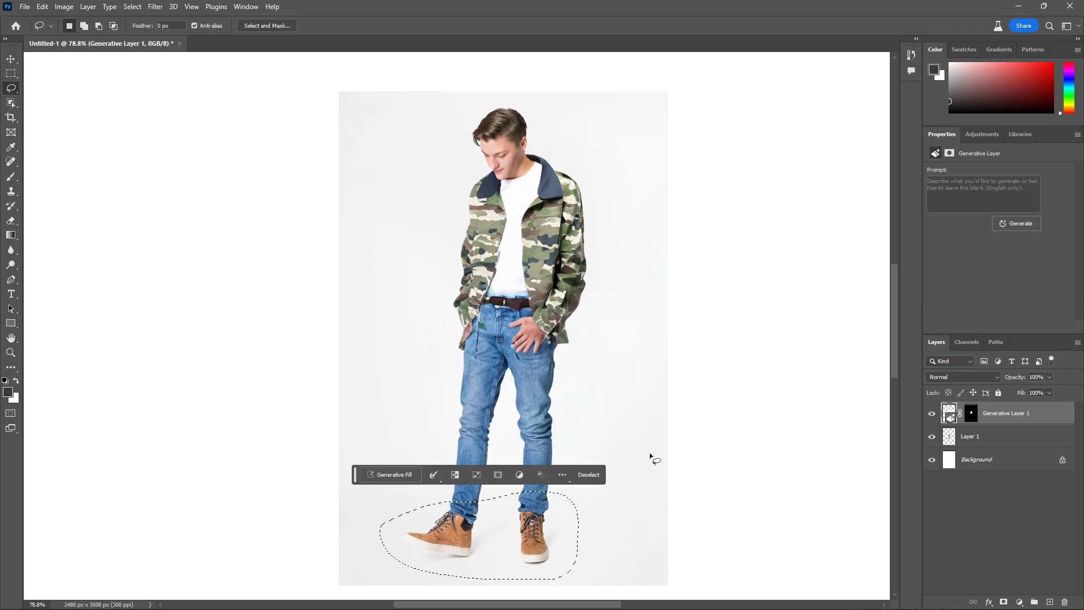
click(389, 474)
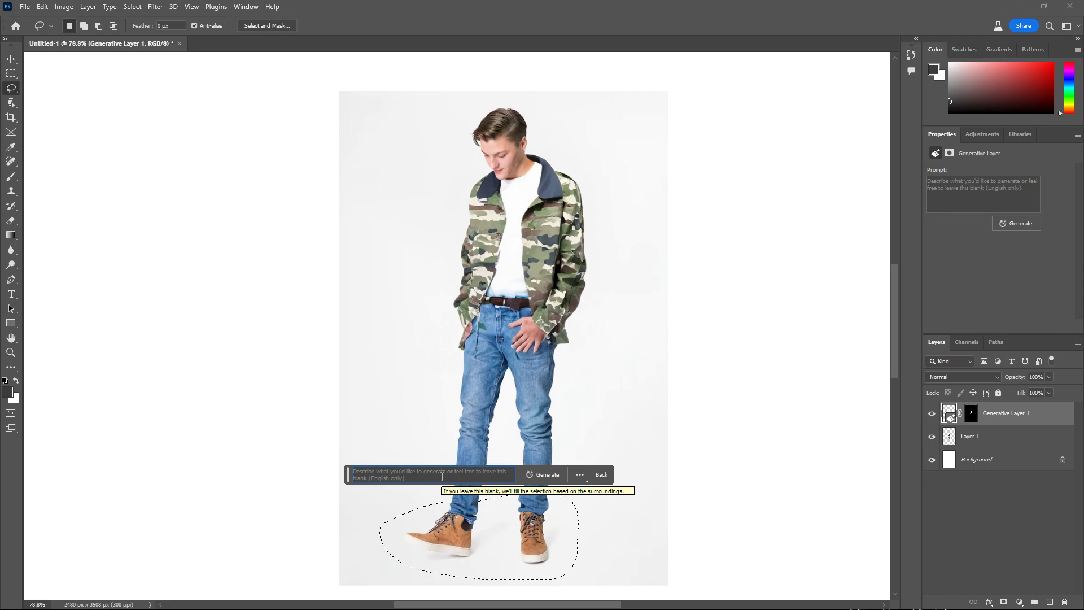
text(forma)
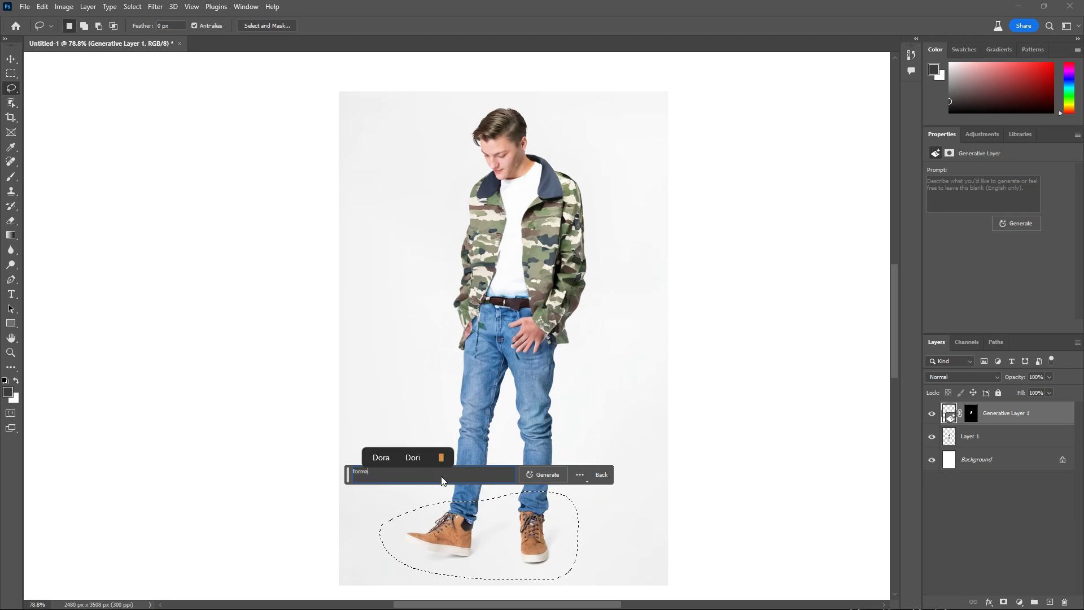
text(l shoes)
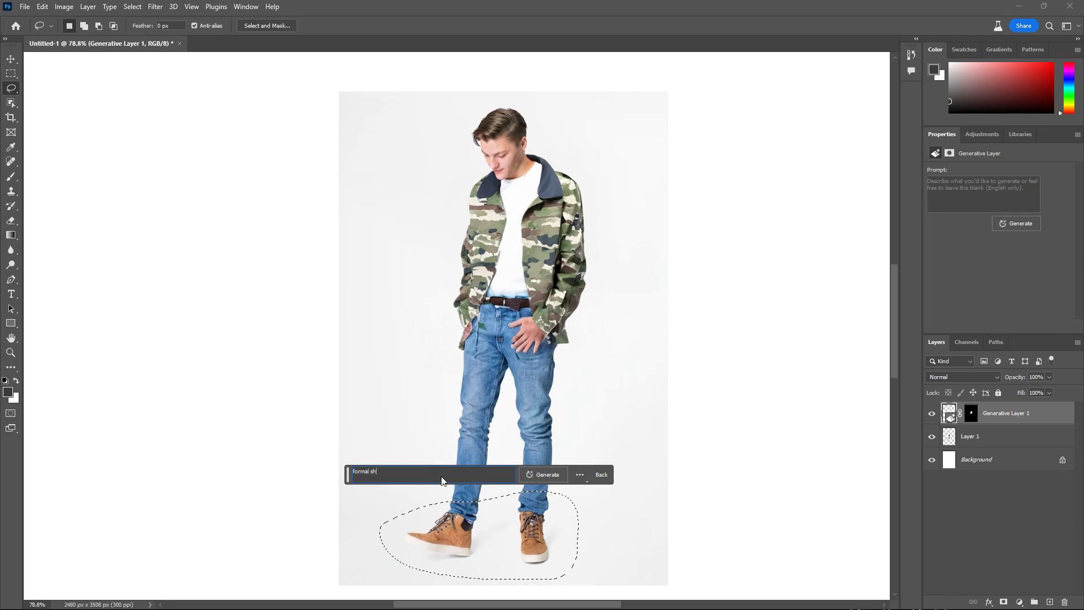
key(Return)
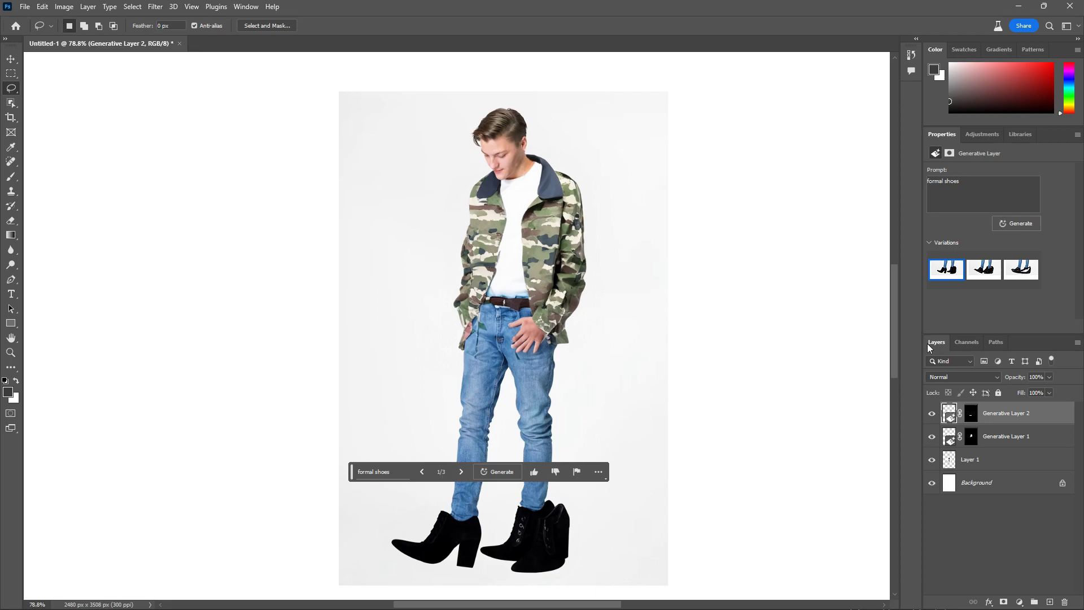
click(1017, 278)
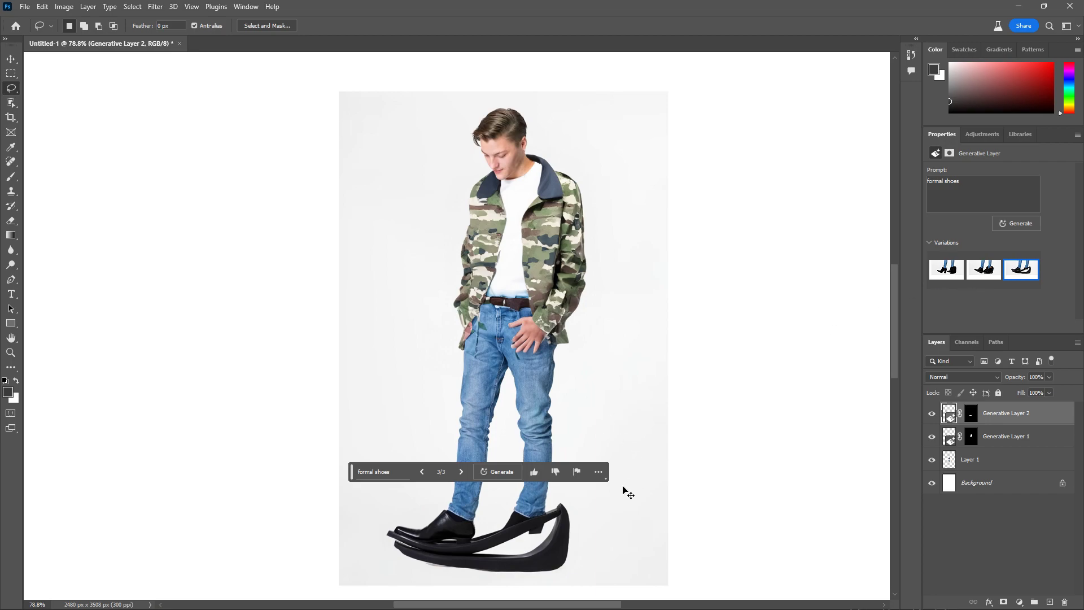
key(Delete)
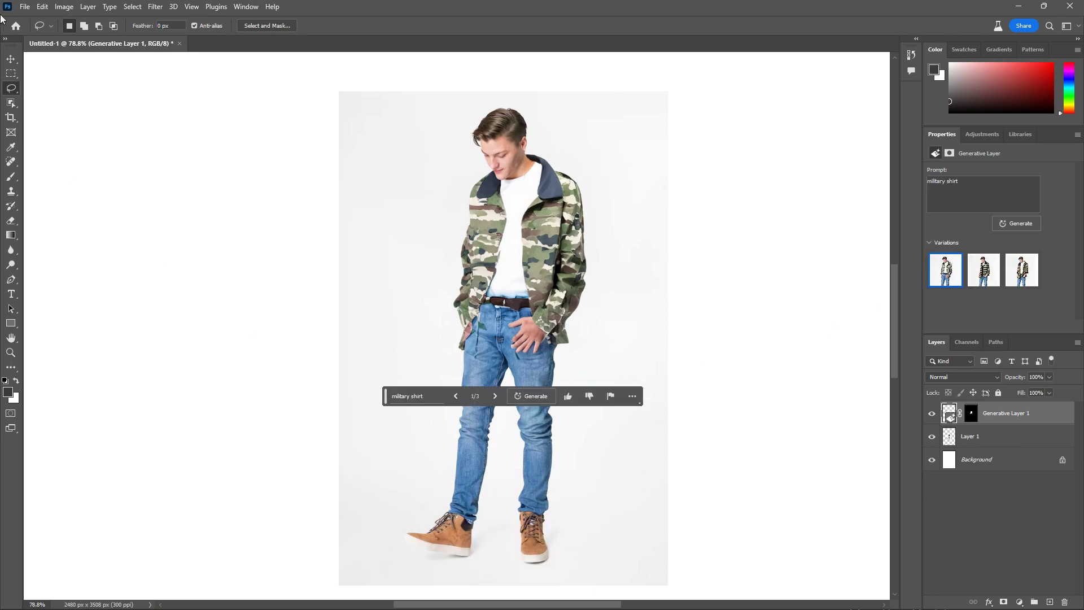
Switch to the Quick Selection Tool, test-select the left shoe, then deselect
right_click(14, 94)
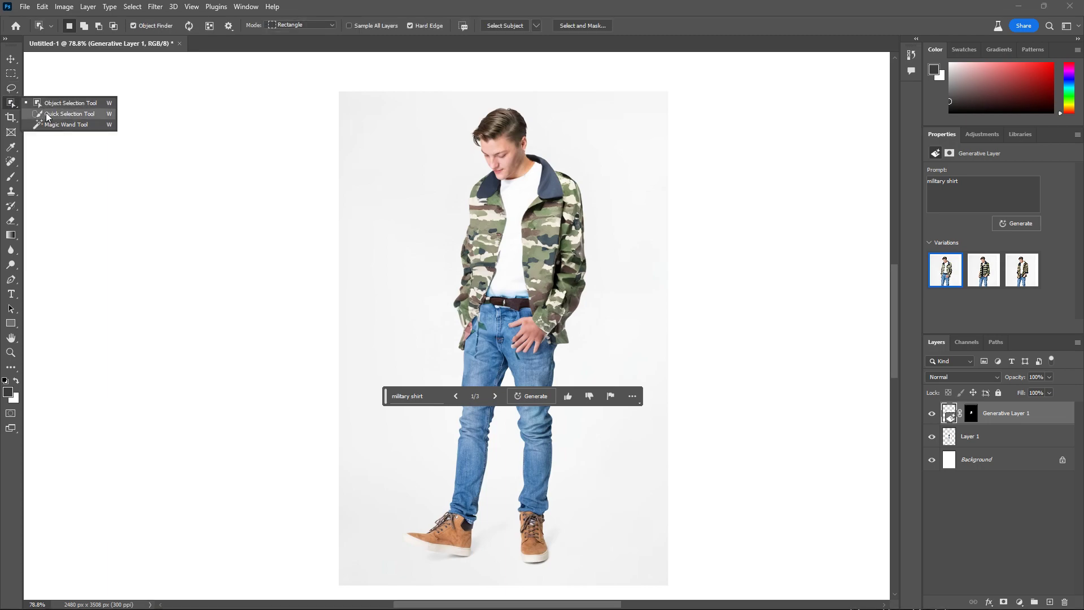
click(62, 113)
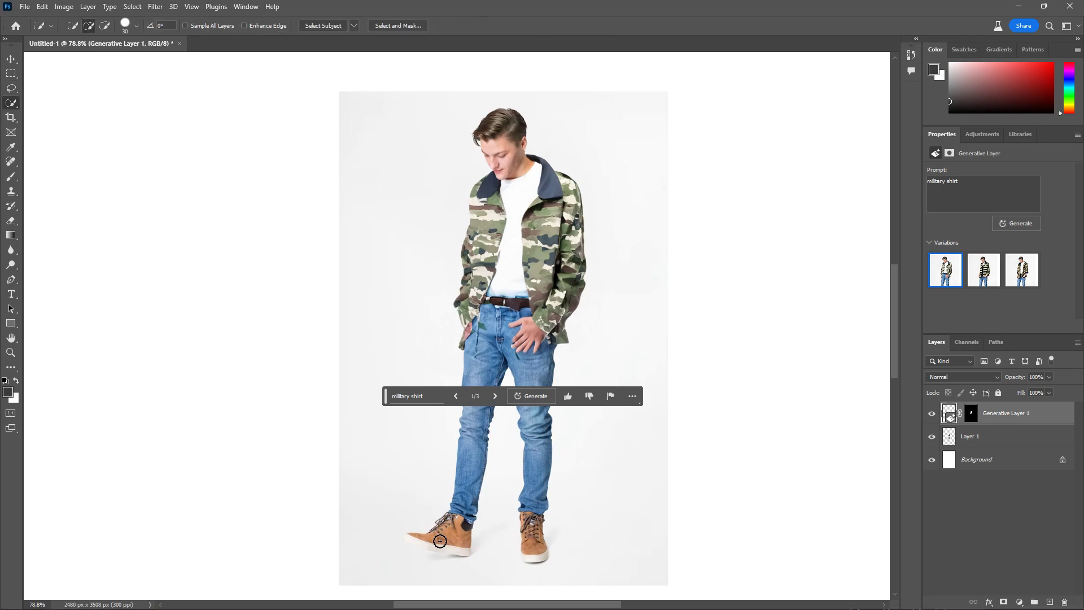
mouse_move(460, 523)
mouse_down()
mouse_move(466, 551)
mouse_move(411, 532)
mouse_up()
key(ctrl+d)
Try the Object Selection Tool and dismiss the program error it raises
right_click(10, 104)
click(91, 116)
right_click(17, 106)
click(67, 102)
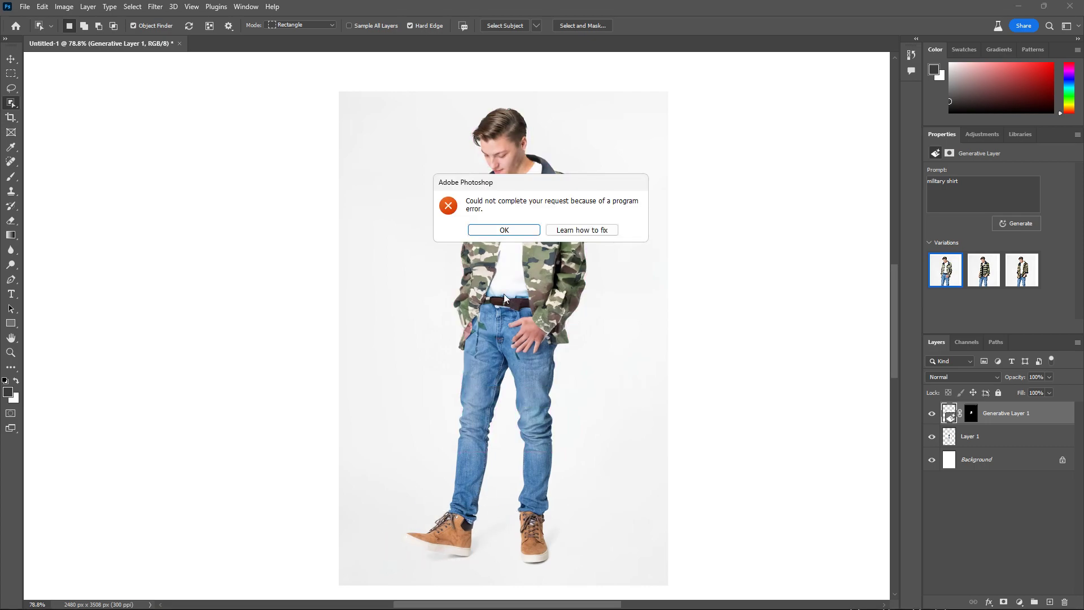
click(504, 230)
Return to Quick Selection, make Layer 1 active, and start selecting the left shoe
right_click(10, 103)
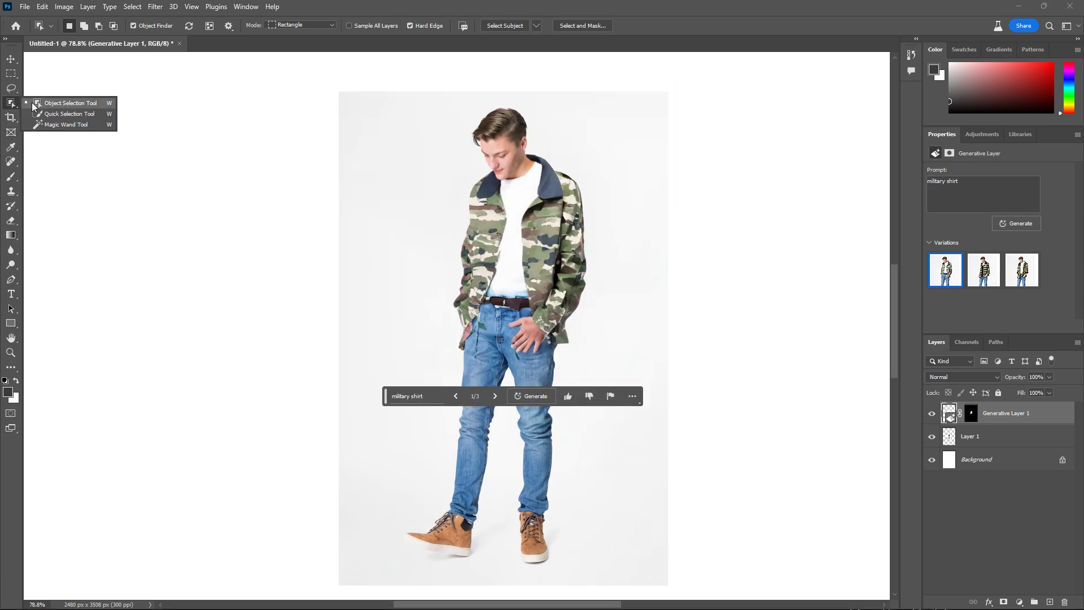
click(69, 114)
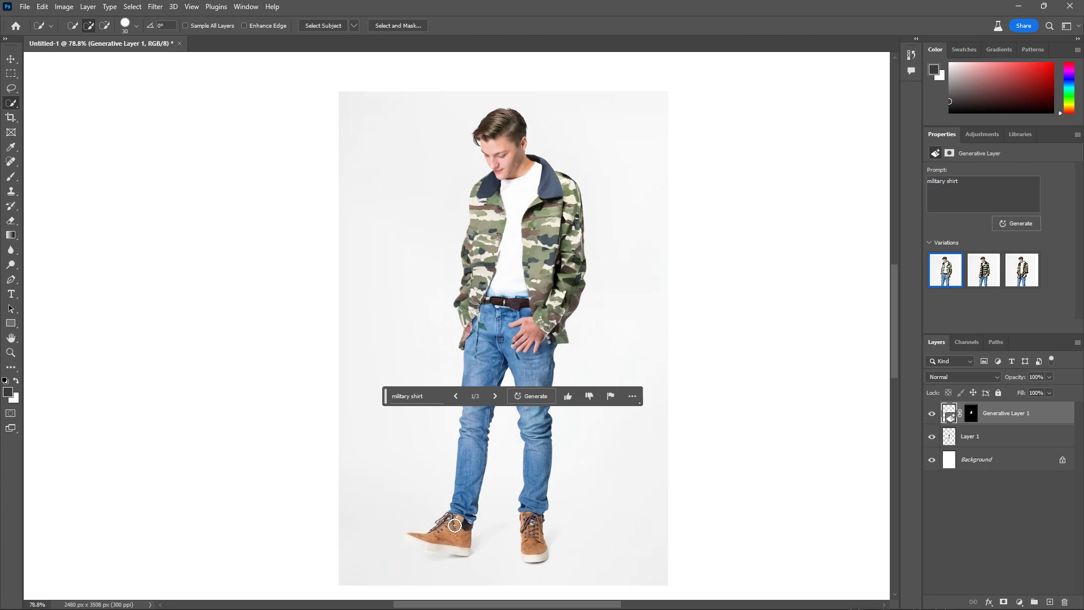
click(990, 439)
click(457, 545)
Extend the selection over both shoes, generate 'formal shoes', and preview the red second variation
drag(508, 542, 531, 536)
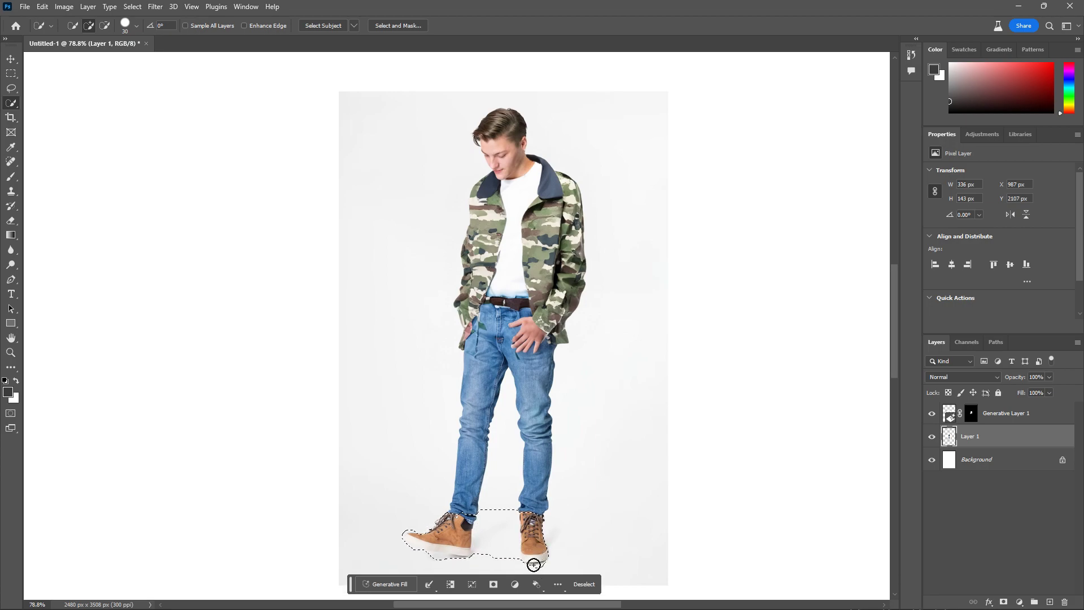
click(386, 583)
text(formal sho)
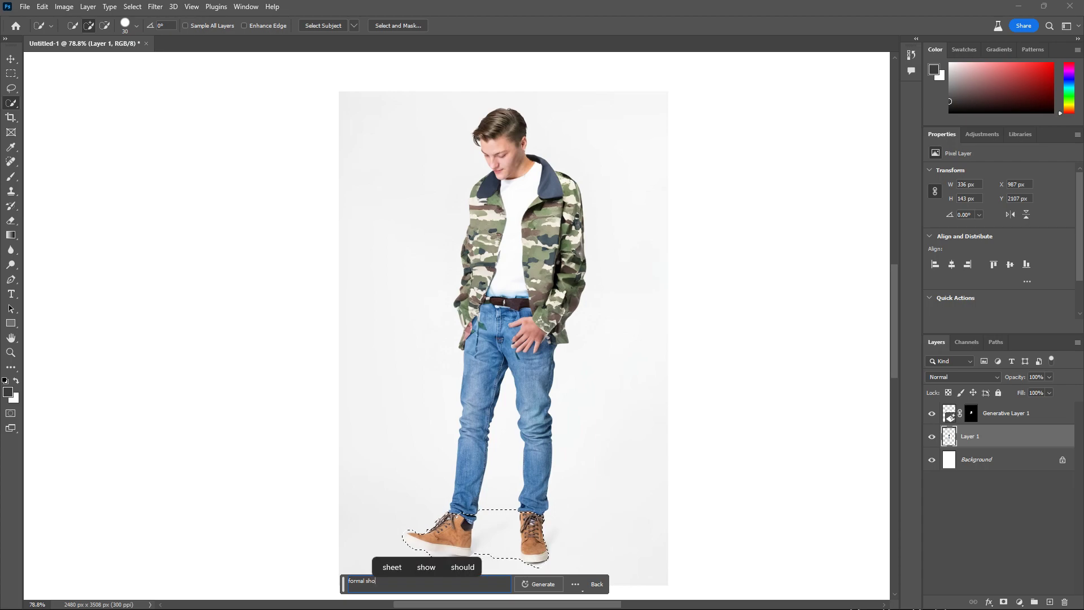
key(Return)
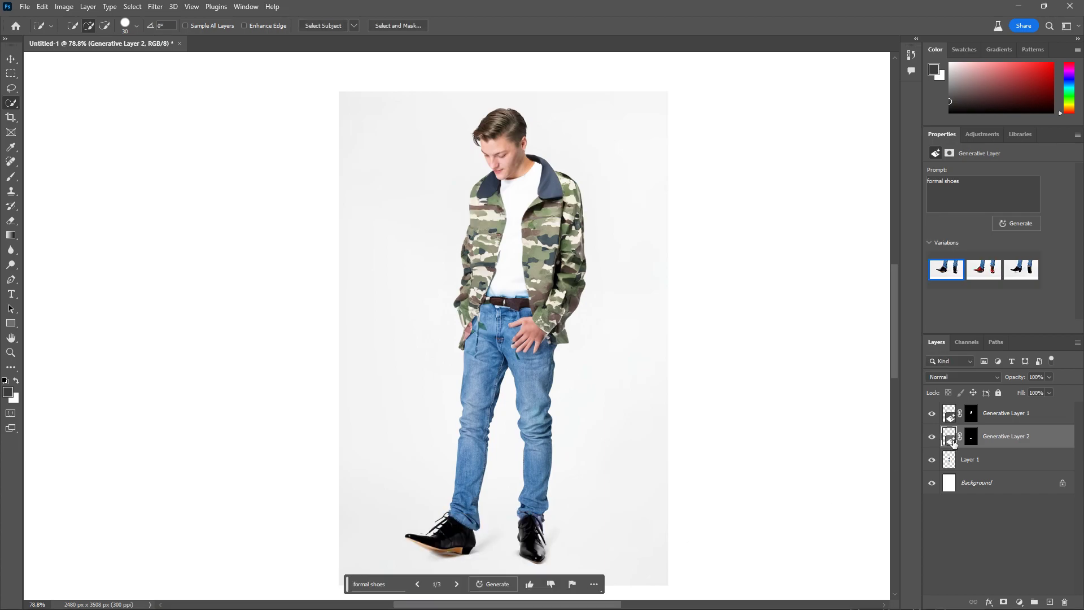
click(983, 270)
click(1004, 274)
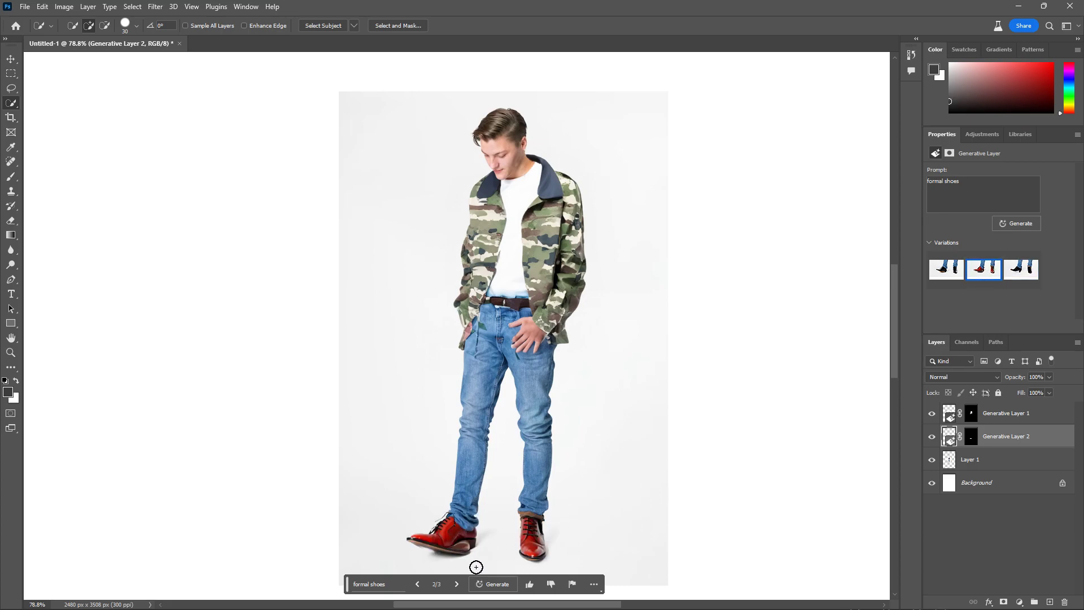
scroll(476, 566, up, 2)
scroll(478, 559, up, 2)
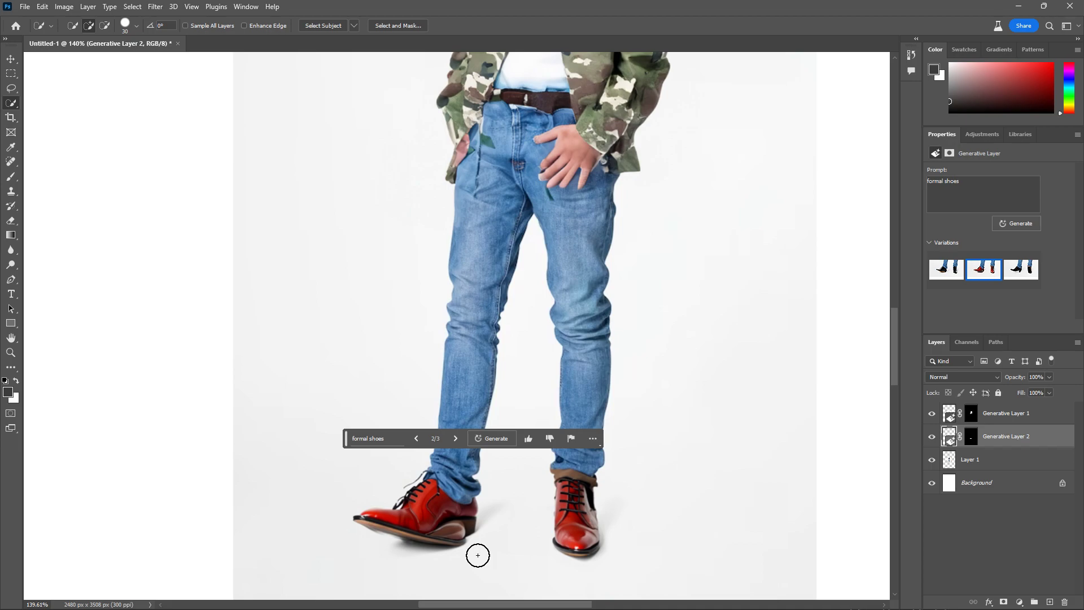
click(1022, 270)
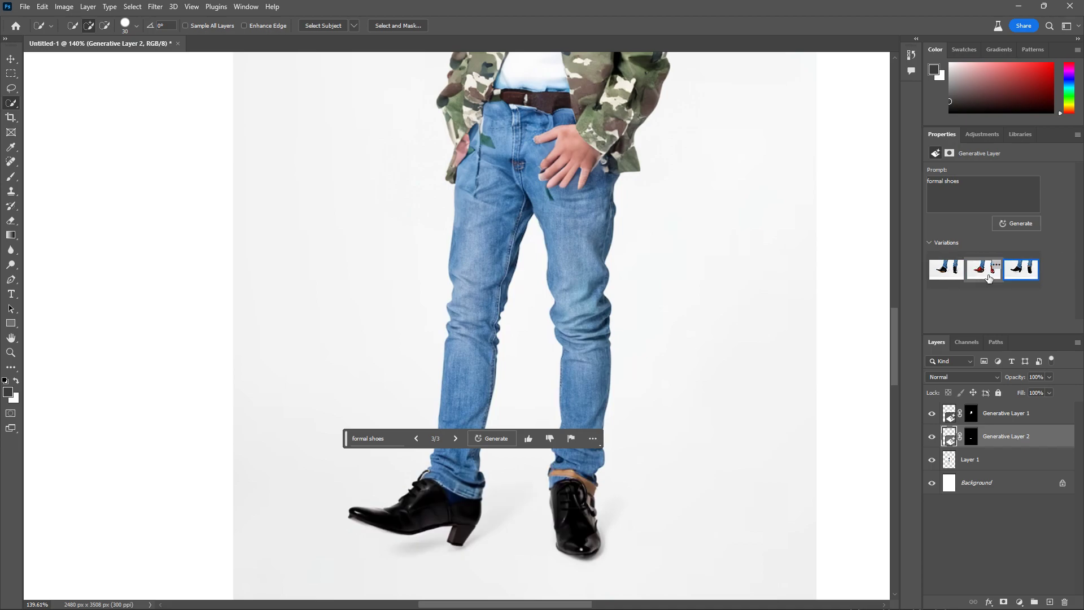
click(946, 269)
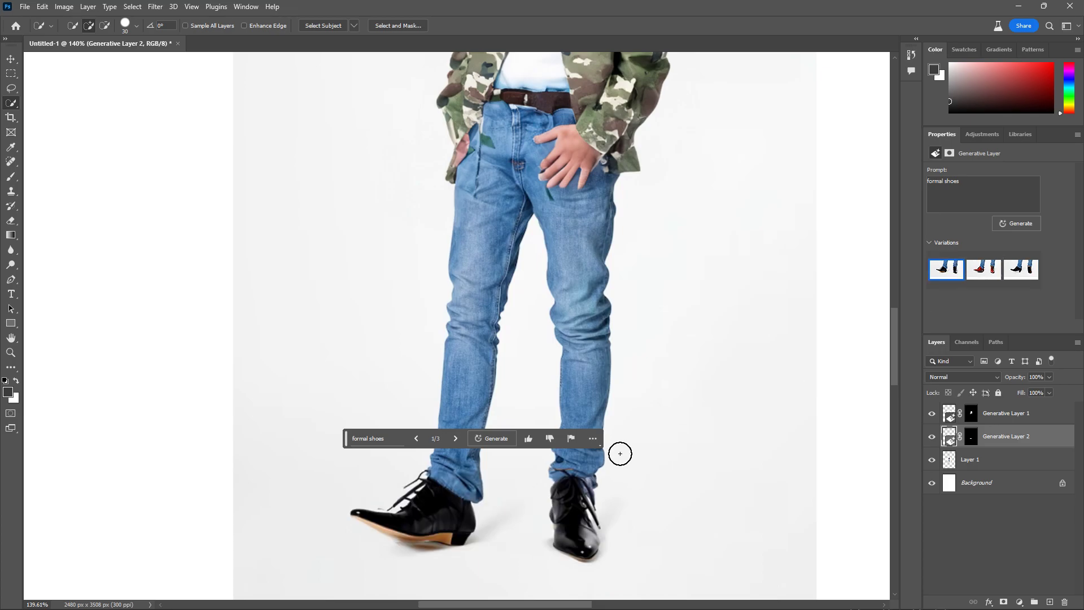
scroll(601, 524, down, 2)
scroll(593, 503, down, 2)
scroll(587, 488, down, 1)
drag(565, 423, 498, 432)
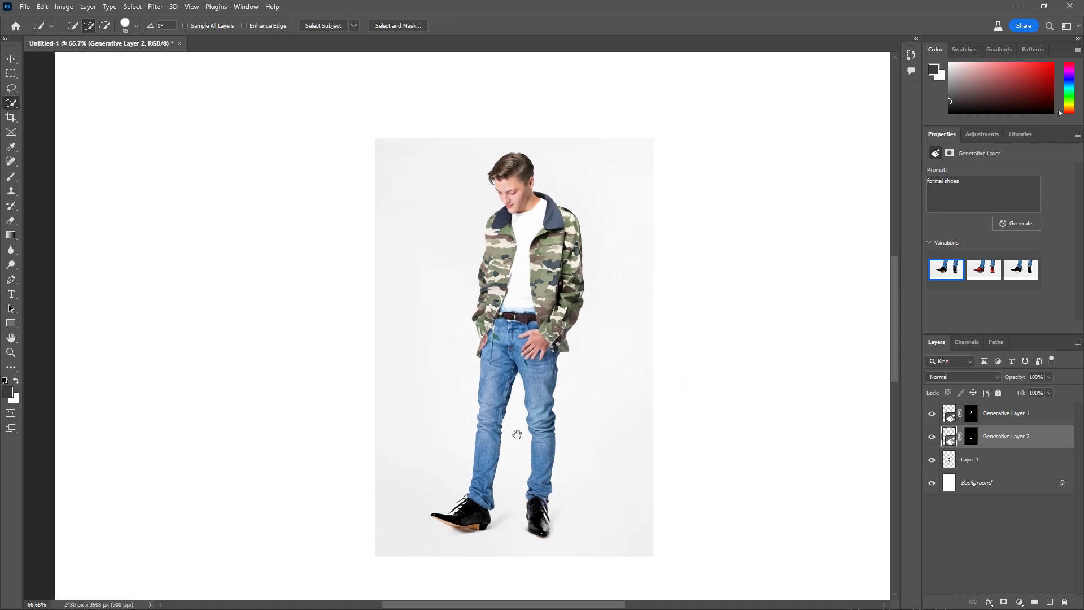
scroll(506, 323, up, 1)
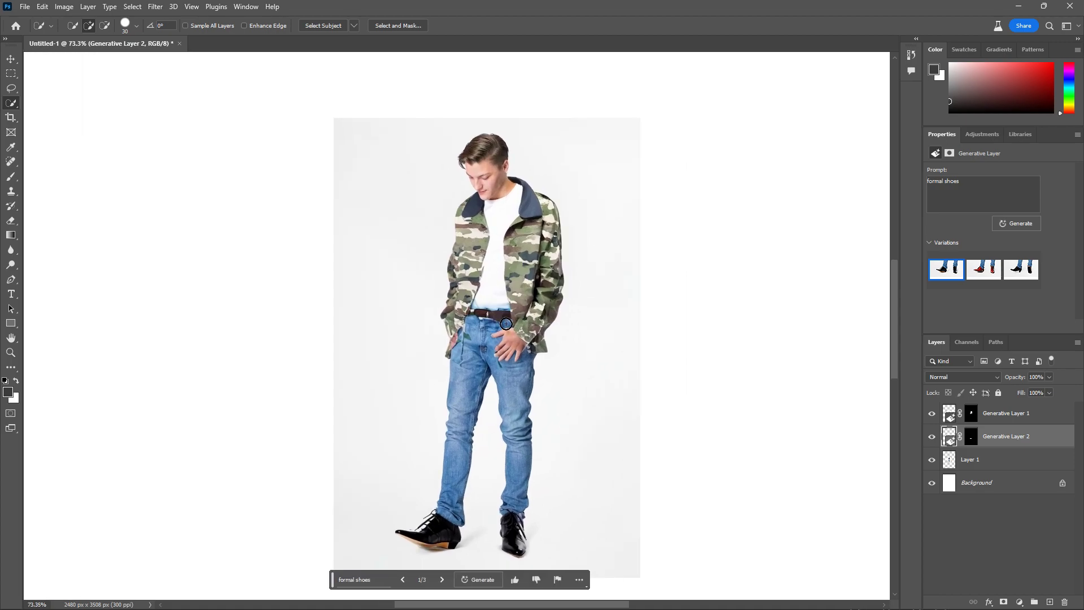